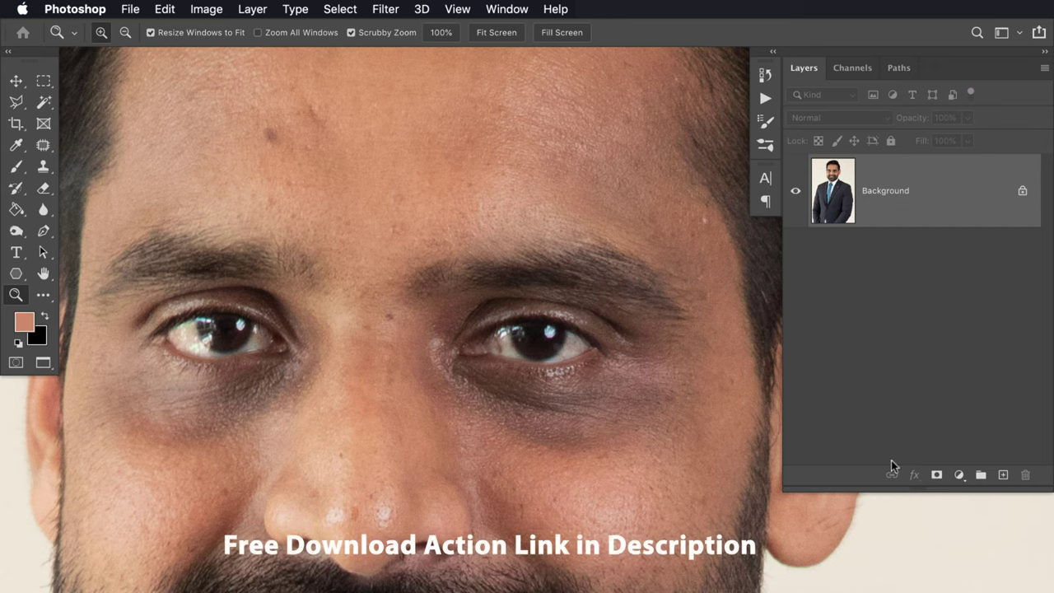
Duplicate Background as Layer 1 and add an empty Layer 2 between Layer 1 and Background.
key(ctrl+j)
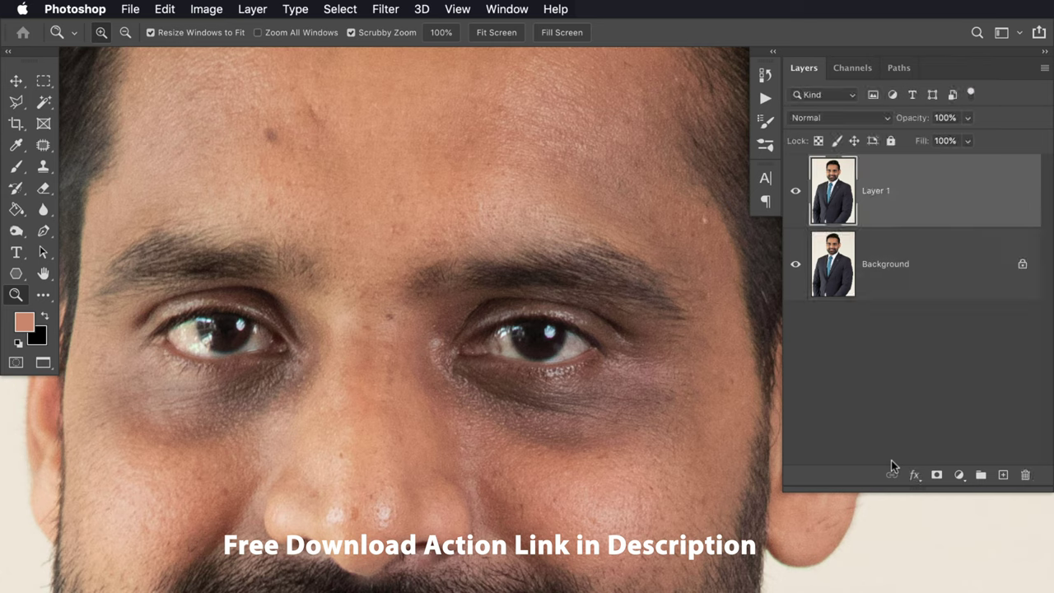
click(903, 257)
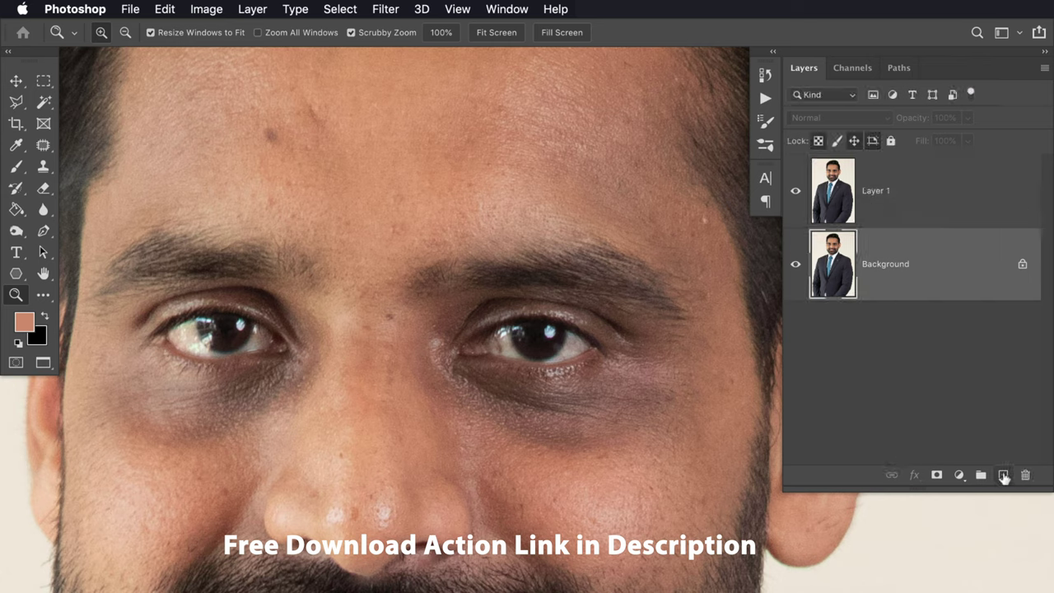
click(1003, 475)
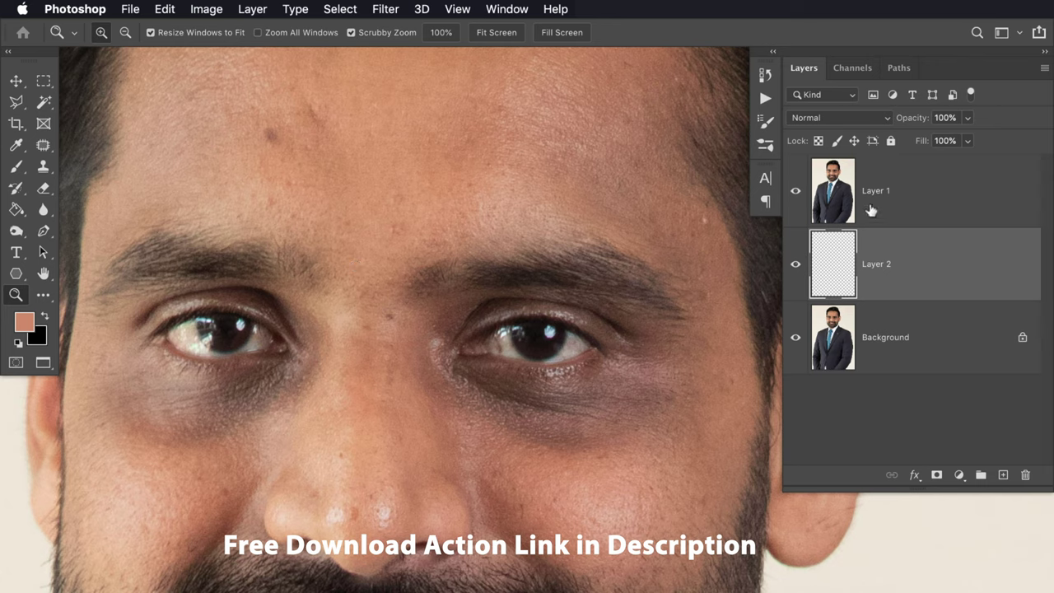
click(845, 204)
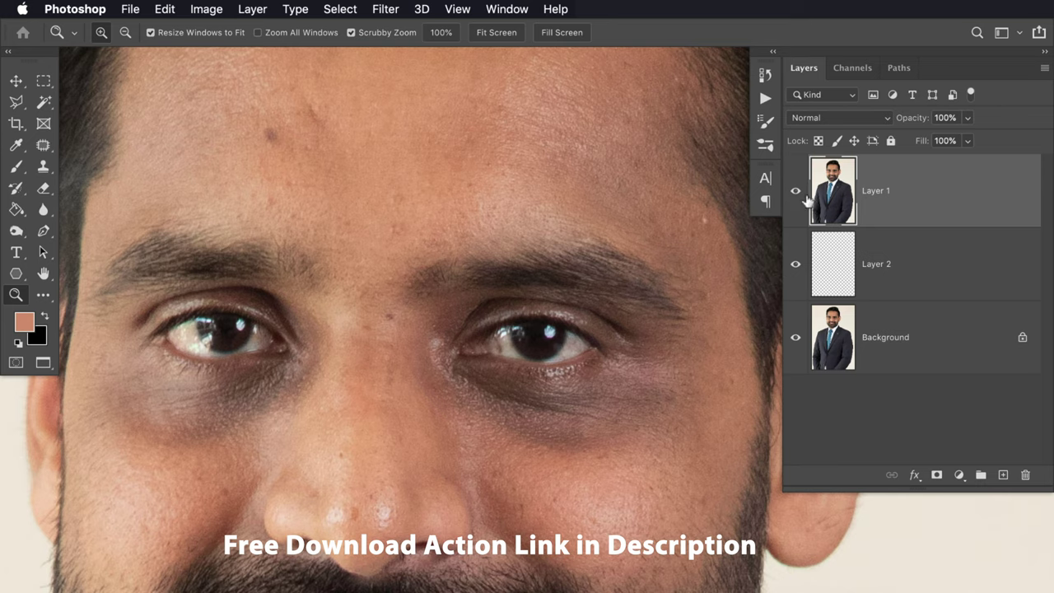
click(386, 9)
mouse_move(397, 345)
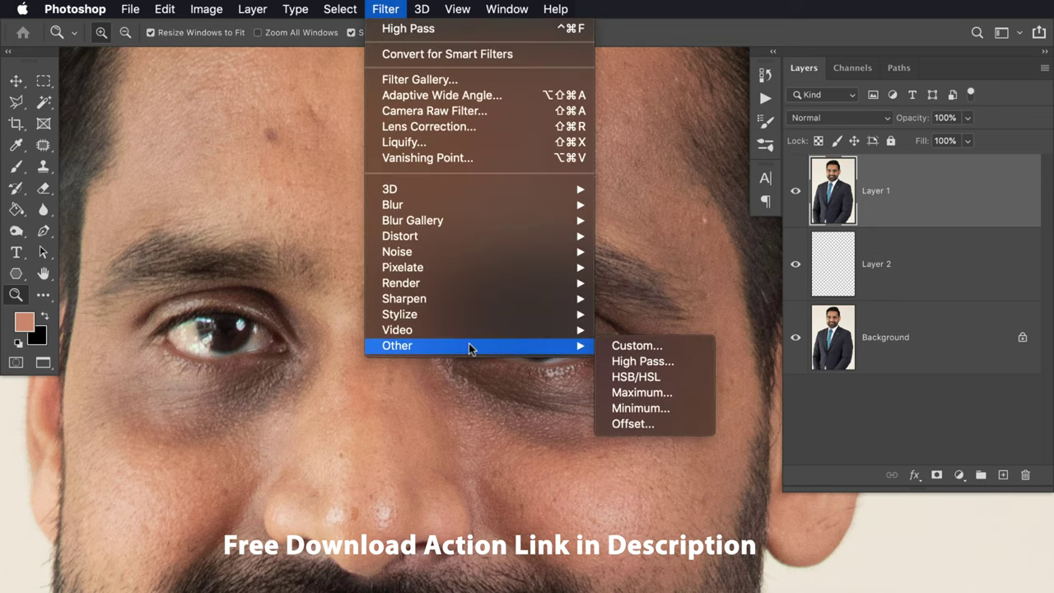
Apply a High Pass filter with a 4.0-pixel radius to Layer 1.
click(642, 361)
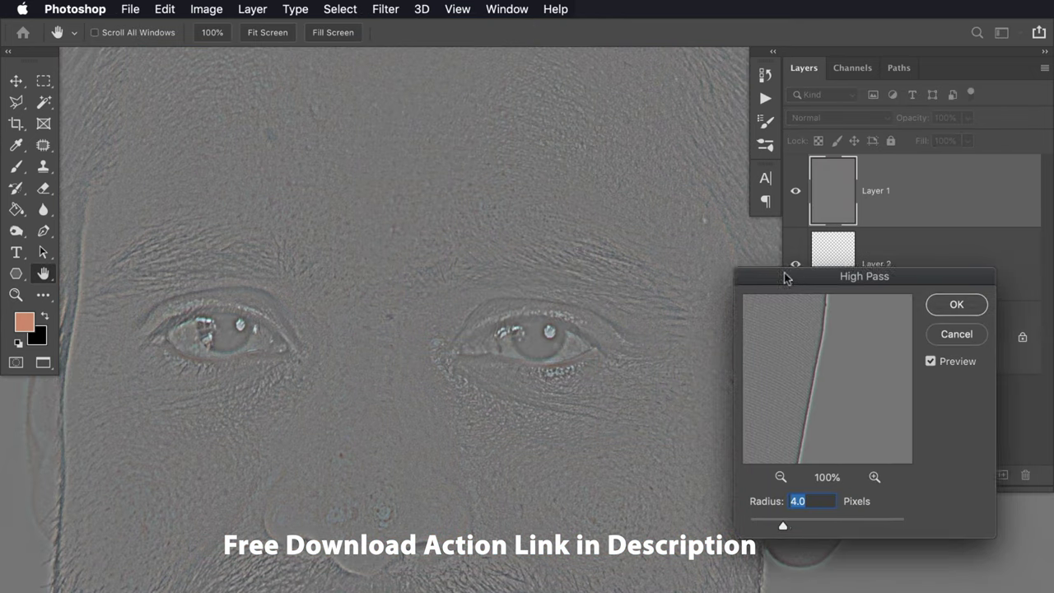
drag(787, 278, 223, 154)
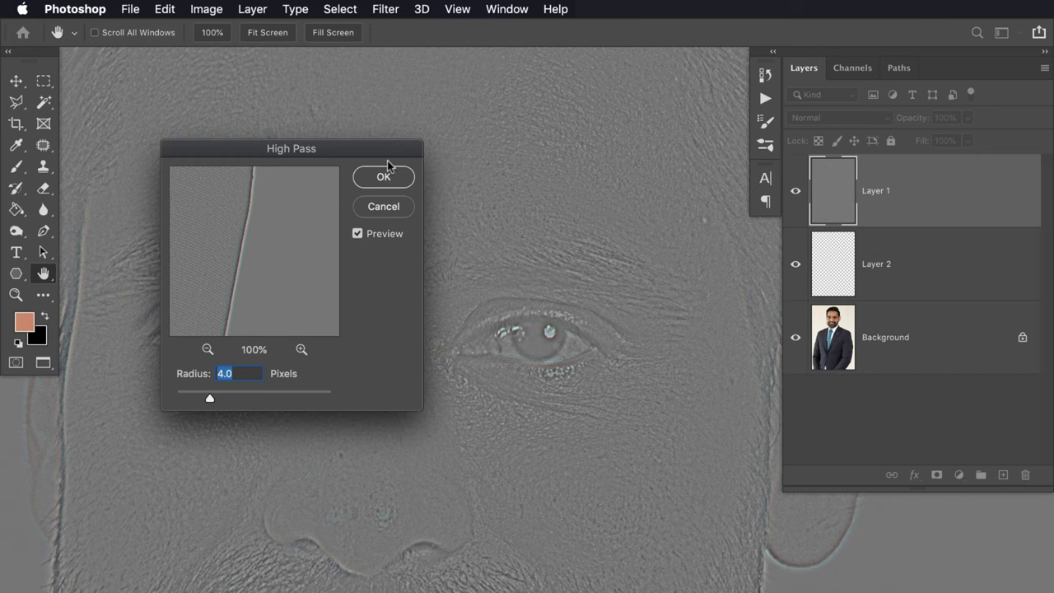
click(387, 167)
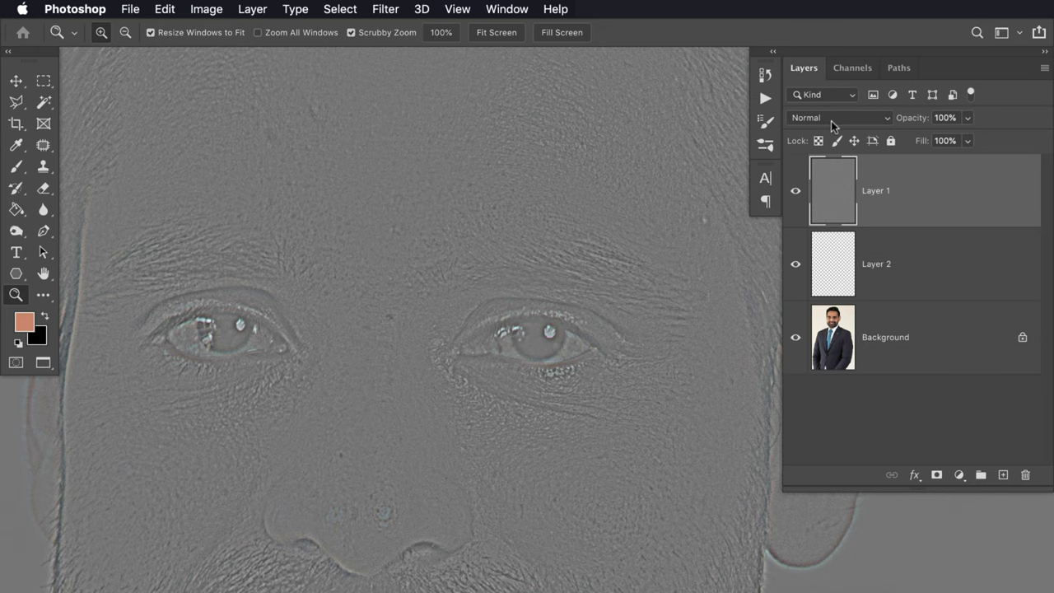
Set Layer 1's blend mode to Overlay and clip it to Layer 2 below.
click(857, 117)
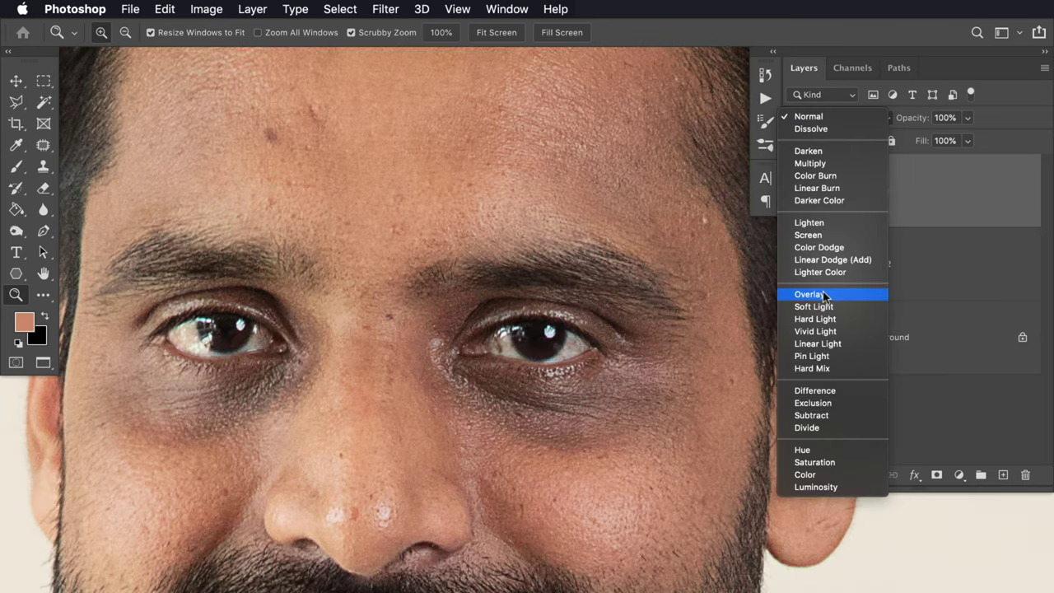
click(825, 294)
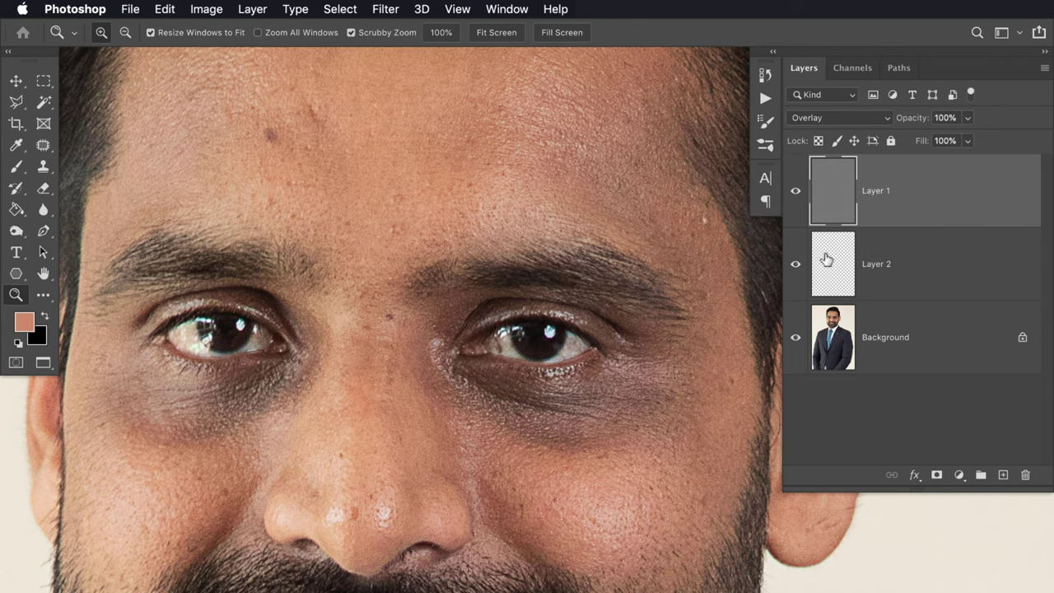
right_click(946, 206)
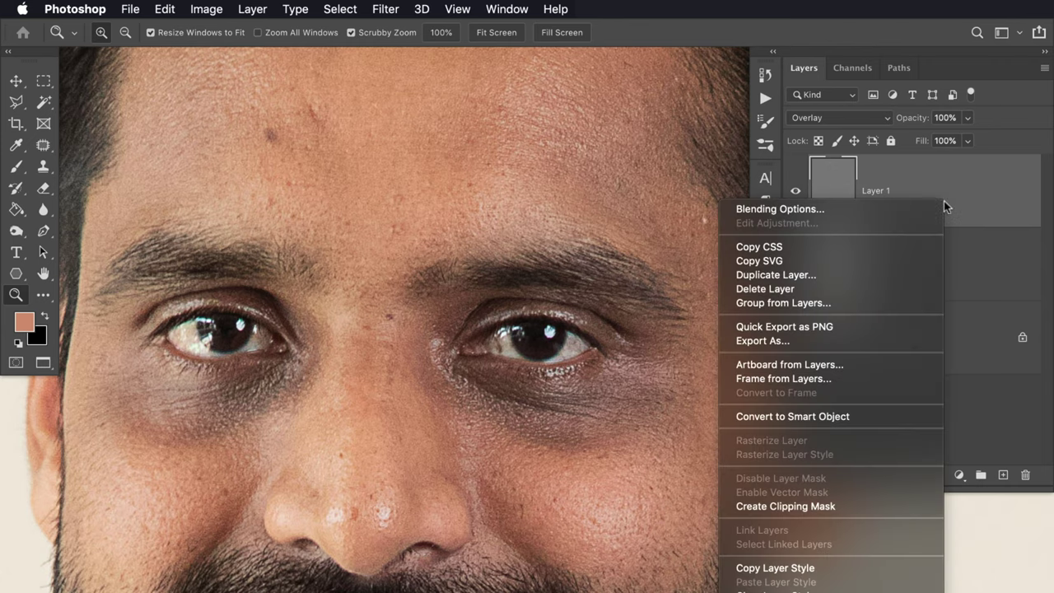
click(781, 505)
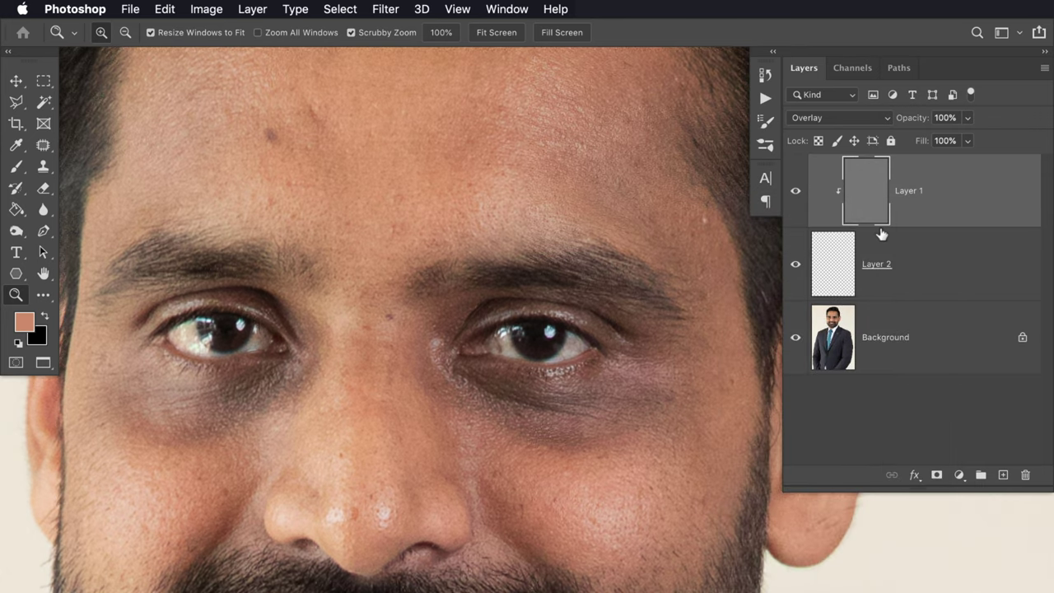
key(b)
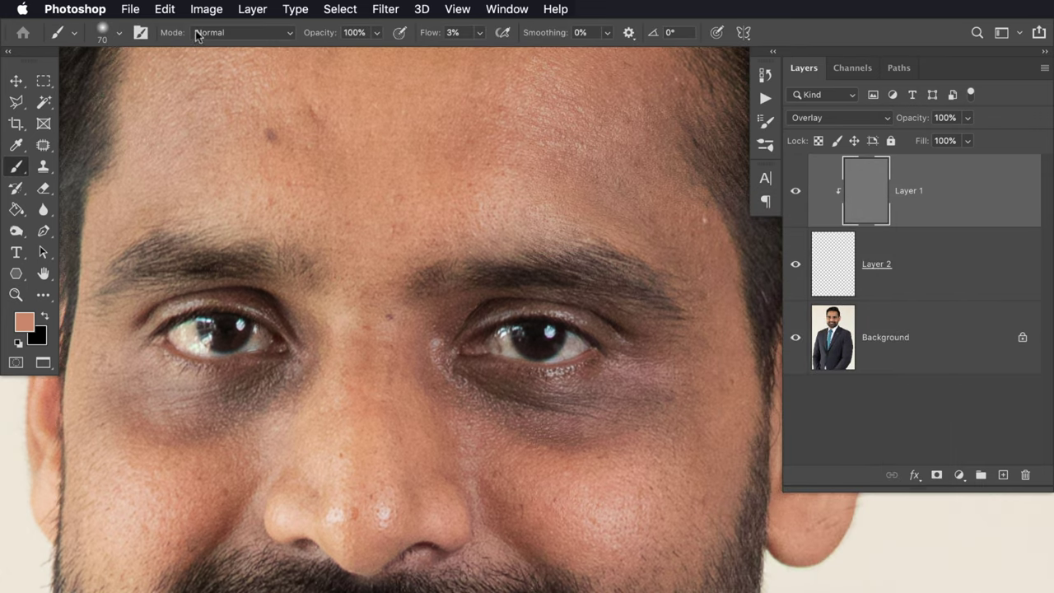
Set the brush flow to 4% and enlarge the brush to size 80.
click(463, 35)
text(4)
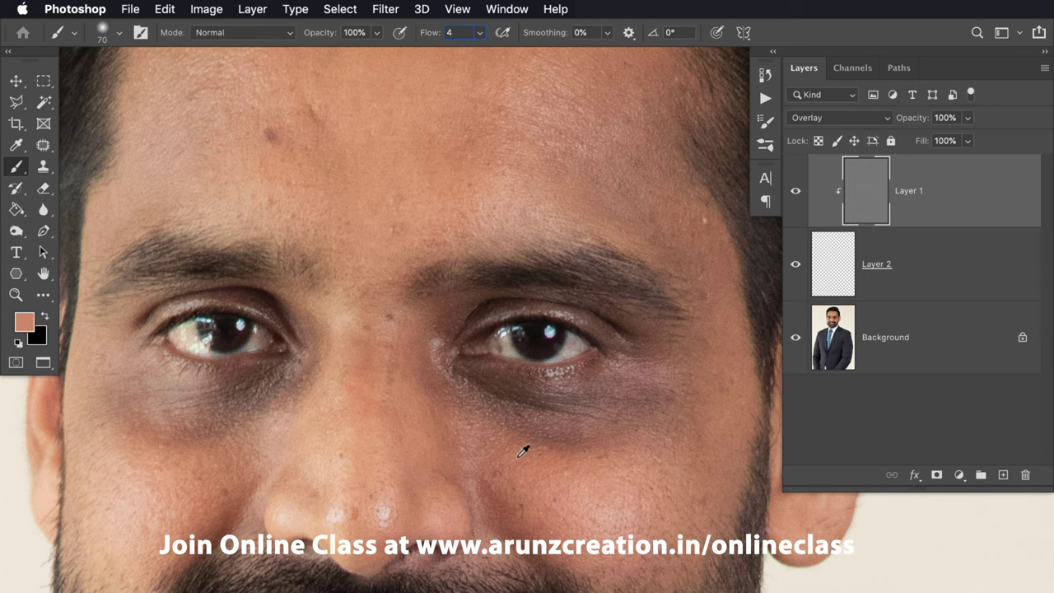
key(Return)
key(bracketright)
Make Layer 2 the painting layer and size the brush down for under-eye work.
click(834, 262)
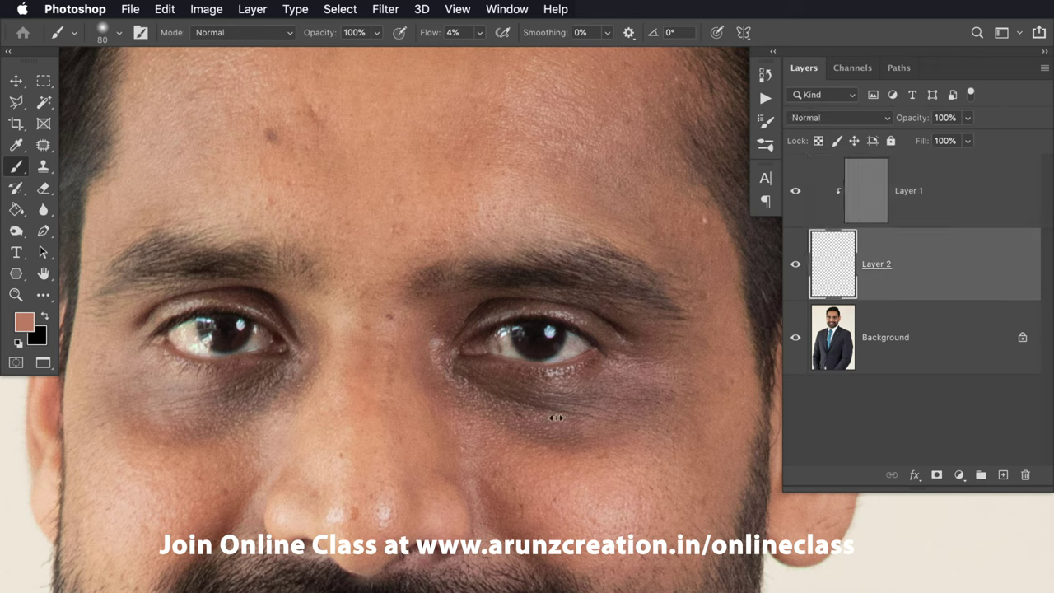
key(bracketleft)
key(bracketleft)
key(bracketleft)
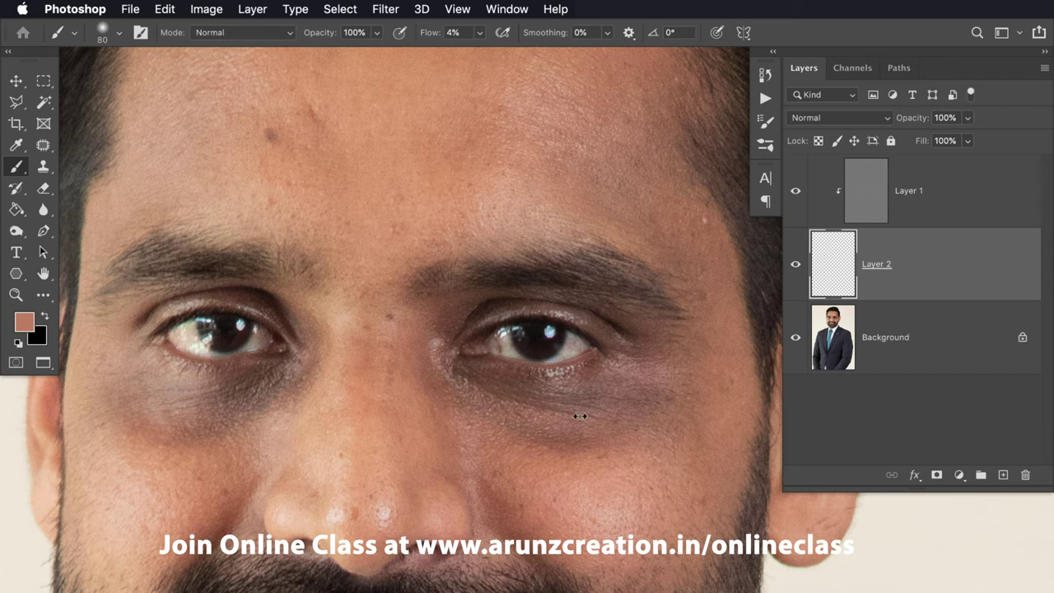
key(bracketright)
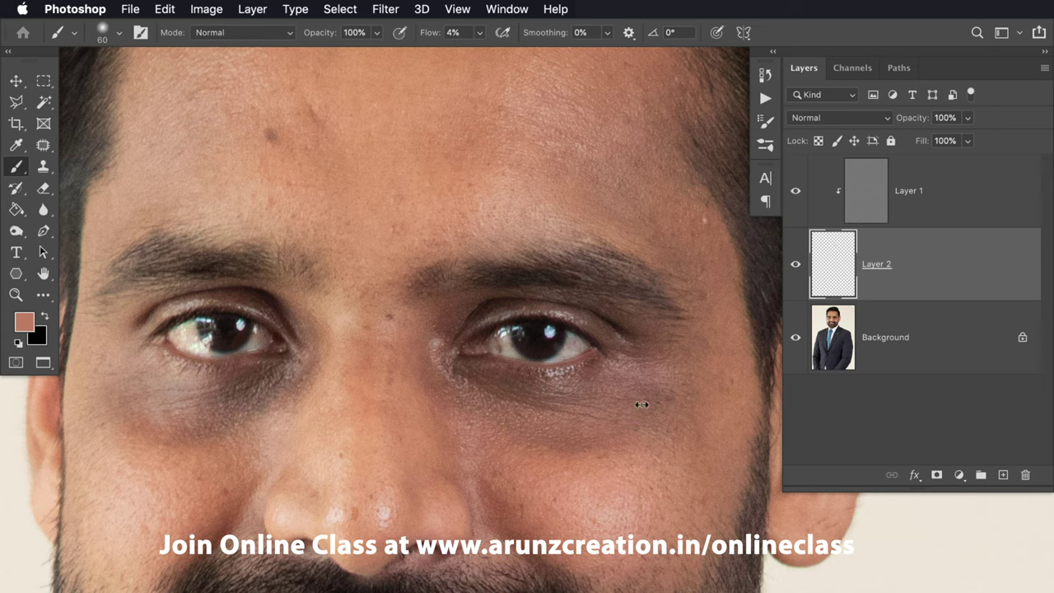
key(bracketleft)
key(bracketleft)
key(bracketleft)
key(bracketright)
key(bracketright)
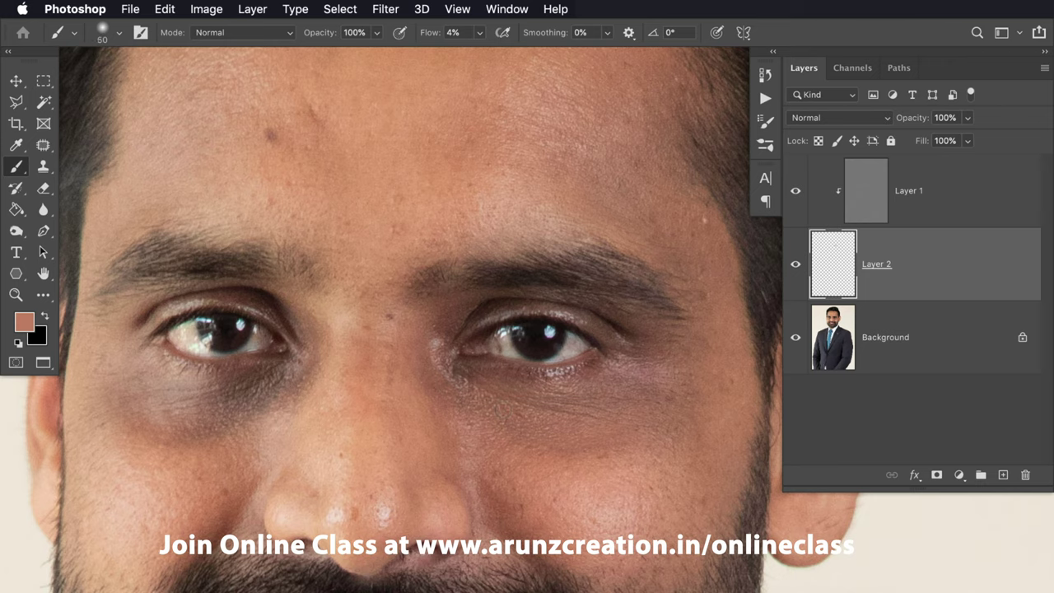
key(bracketleft)
key(bracketleft)
key(bracketleft)
Sample nearby skin and paint over the left and right under-eye circles, ending at size 50.
alt+click(212, 447)
drag(288, 387, 183, 388)
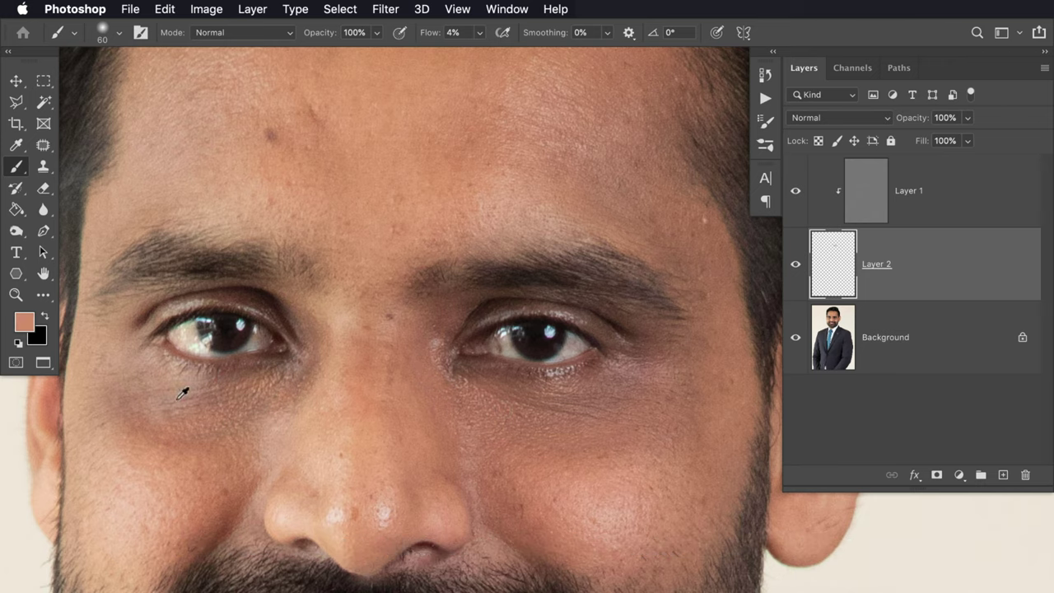
alt+click(510, 416)
drag(529, 367, 640, 365)
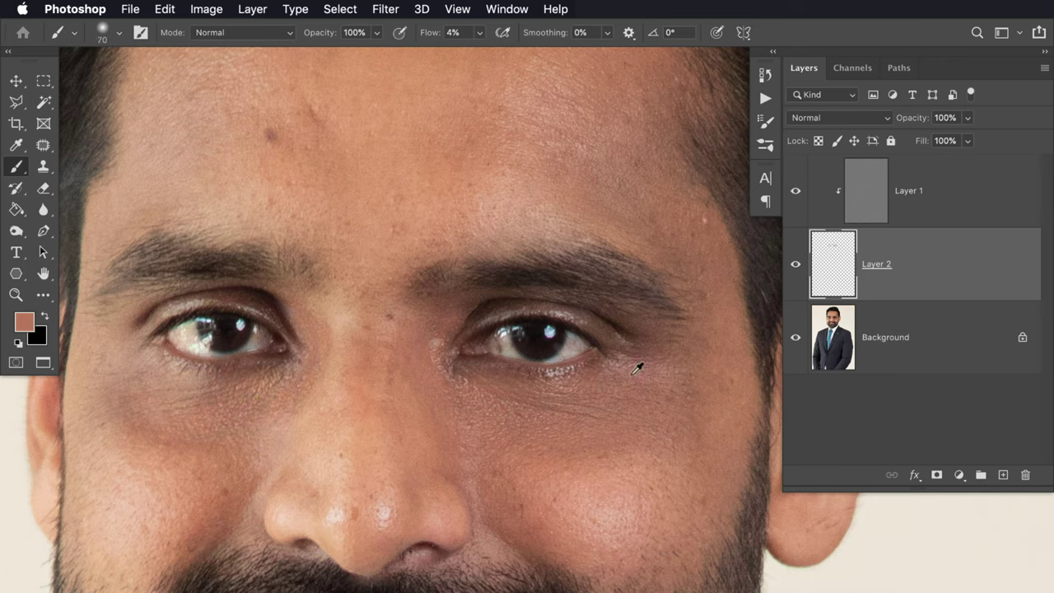
key(bracketright)
key(bracketleft)
key(bracketleft)
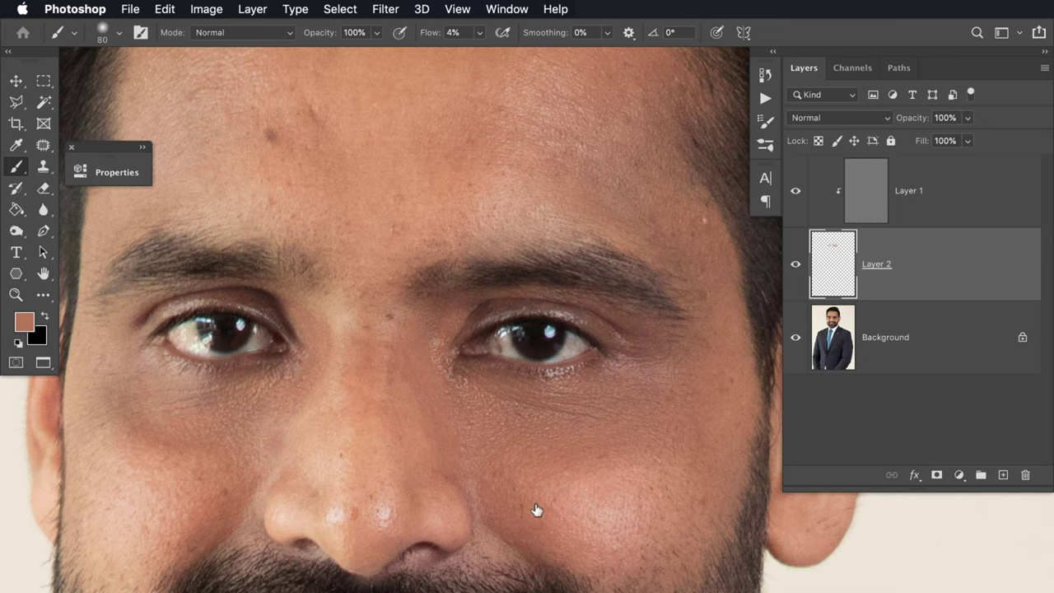
key(bracketright)
key(bracketright)
key(bracketright)
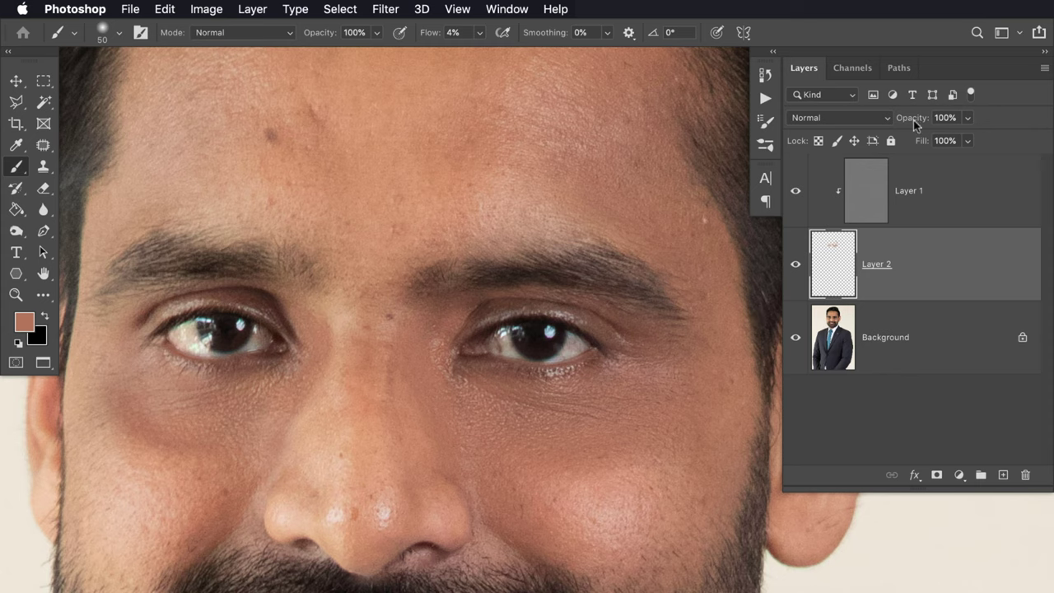
Lower Layer 2's opacity to 79%.
drag(912, 120, 899, 123)
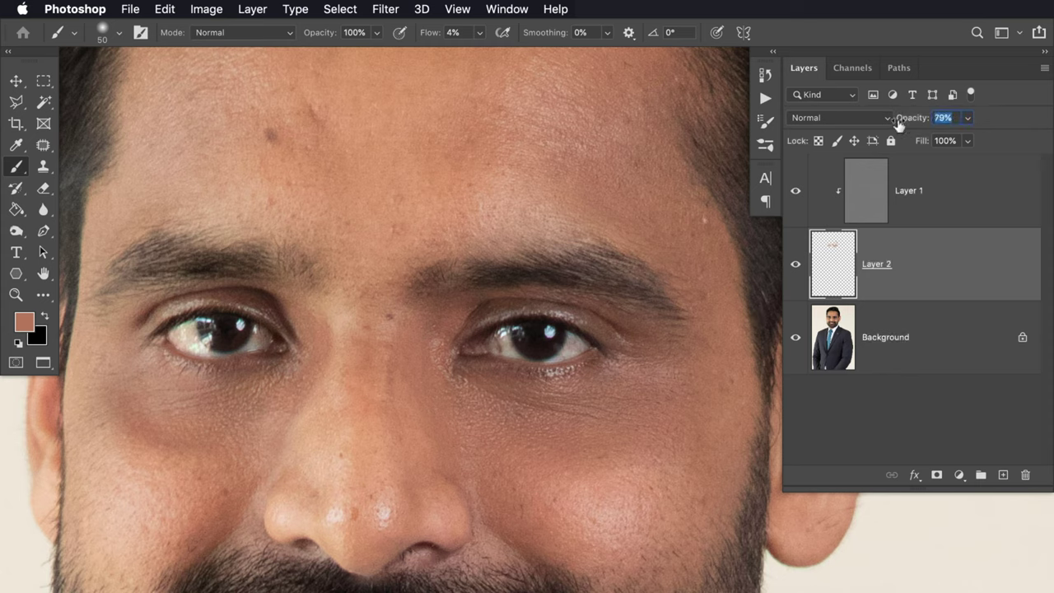
key(Return)
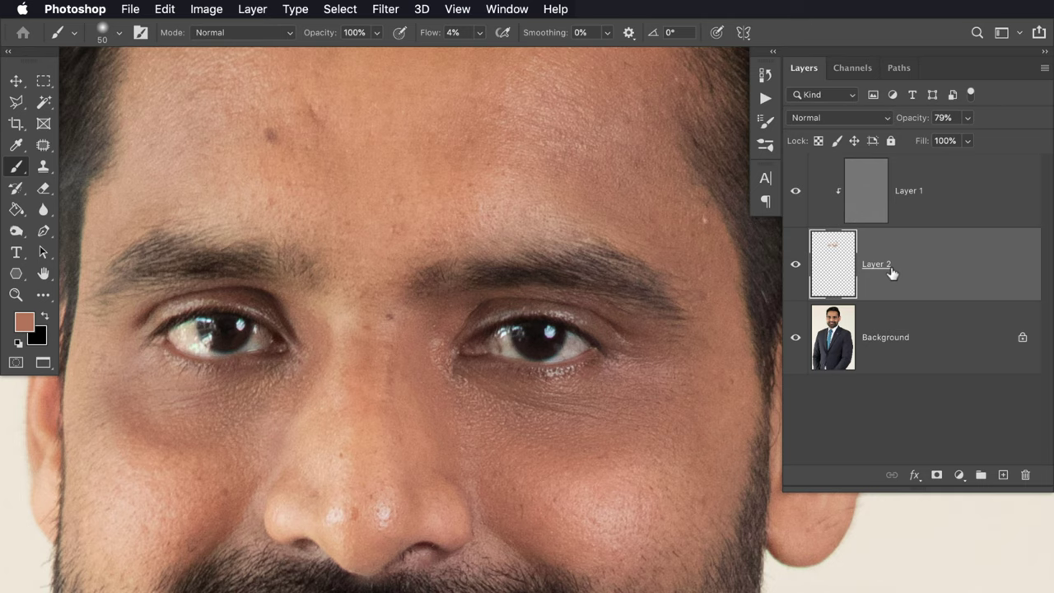
Add a Hue/Saturation adjustment layer above Layer 1 and clip it to Layer 1.
click(951, 202)
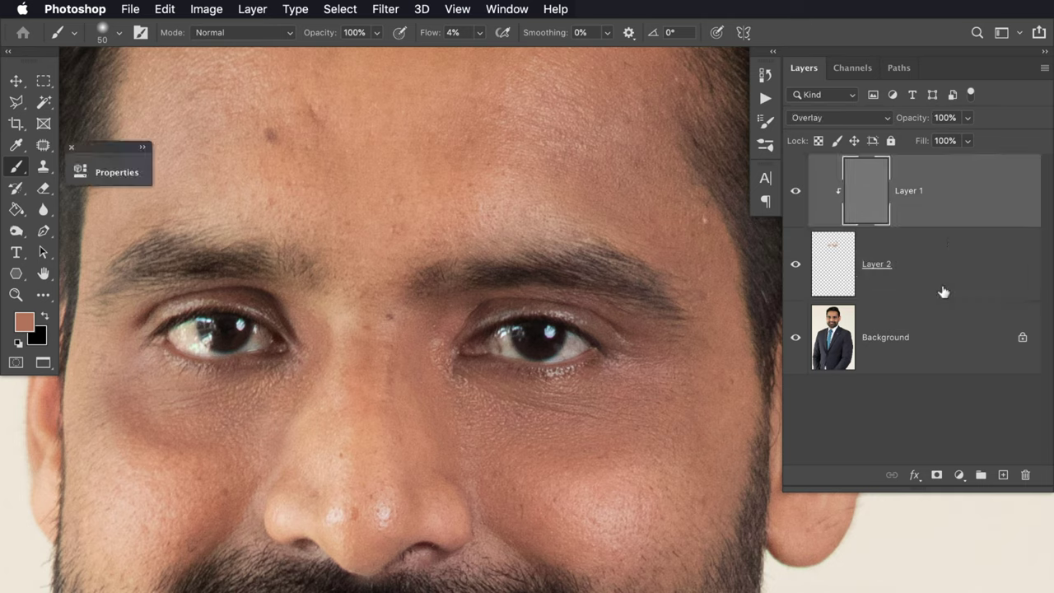
click(959, 475)
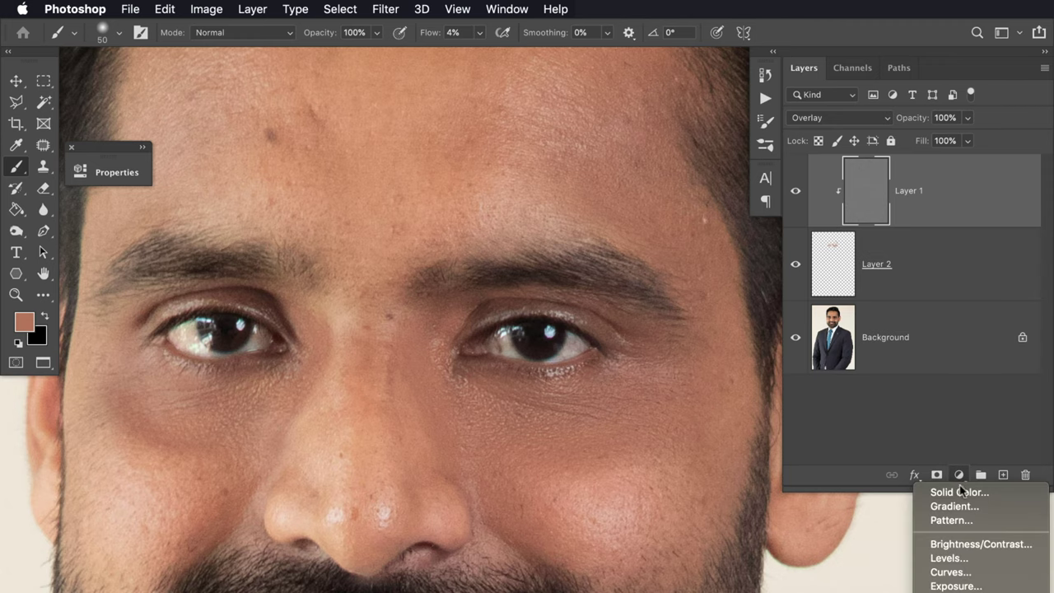
scroll(964, 527, down, 3)
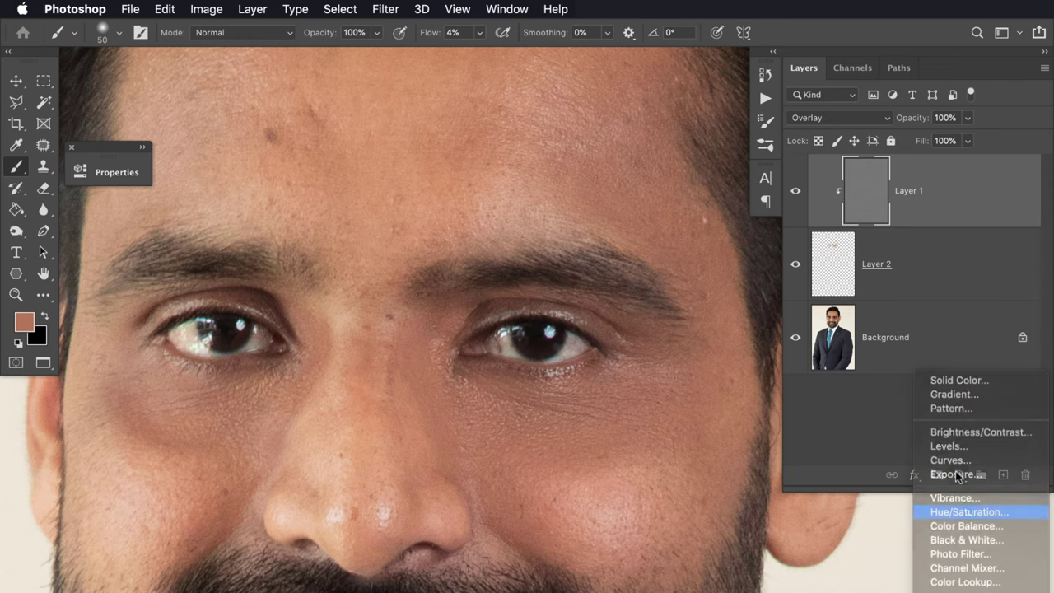
click(964, 512)
right_click(969, 206)
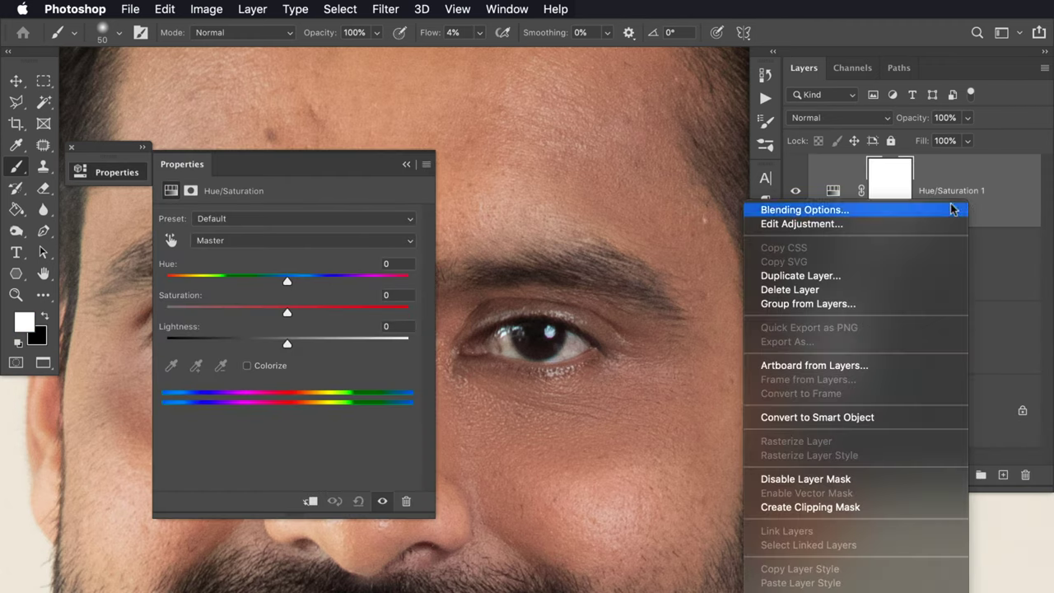
click(828, 507)
Set the Hue/Saturation values to Hue +2, Saturation -1 and Lightness +5.
mouse_move(327, 164)
mouse_down()
mouse_move(294, 136)
mouse_move(384, 83)
mouse_move(337, 99)
mouse_move(221, 272)
mouse_move(237, 208)
mouse_up()
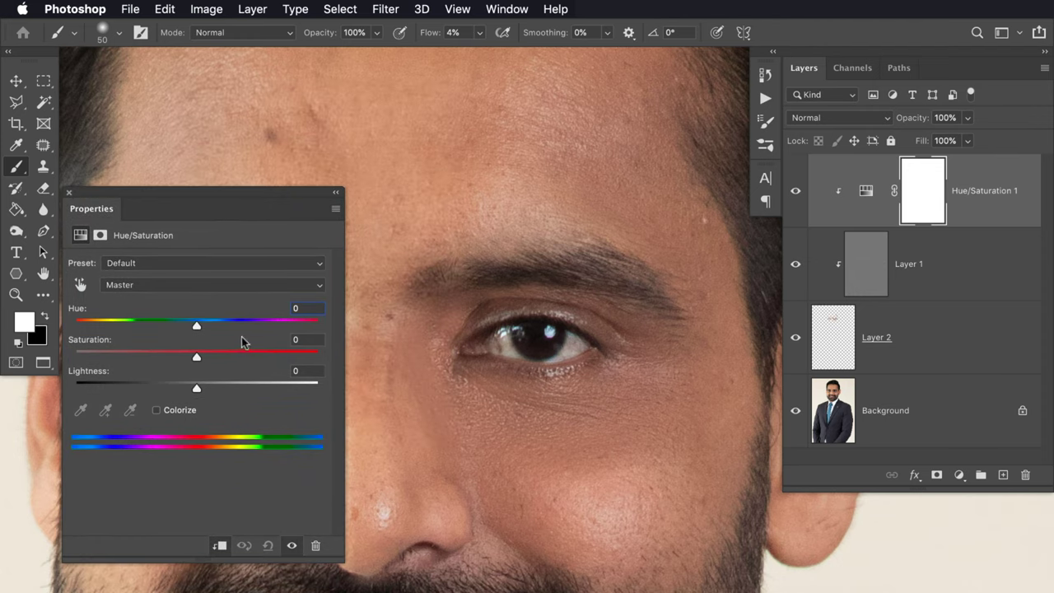
drag(196, 326, 252, 311)
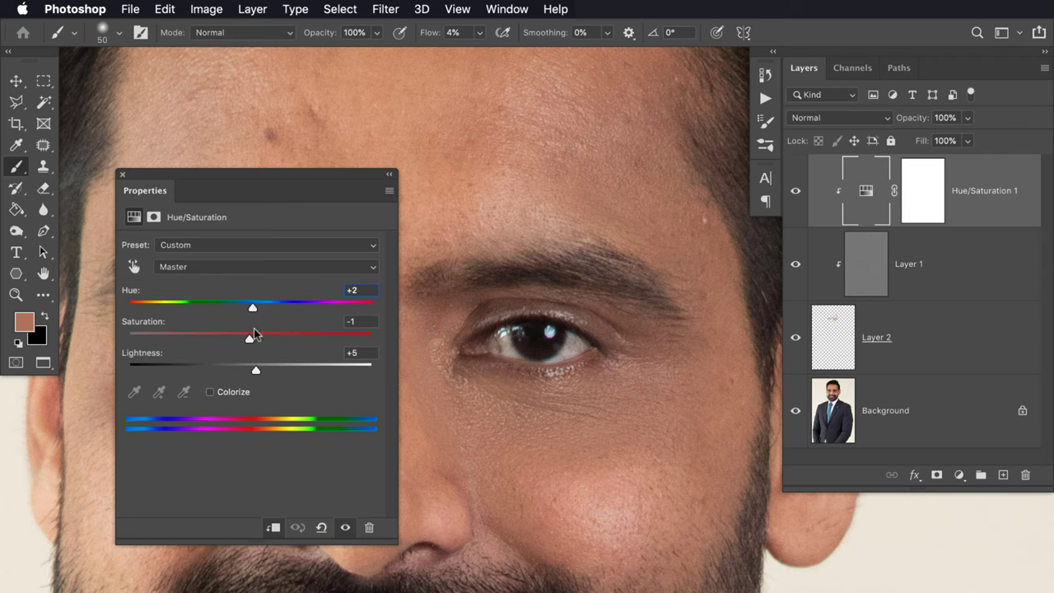
click(389, 174)
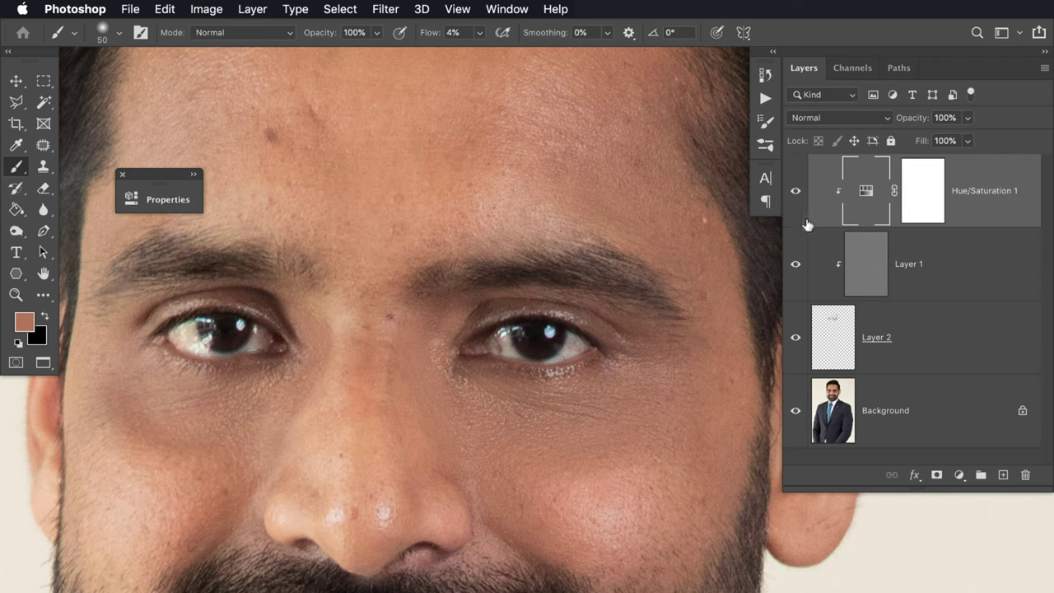
mouse_move(795, 191)
mouse_down()
mouse_move(796, 340)
mouse_move(796, 194)
mouse_up()
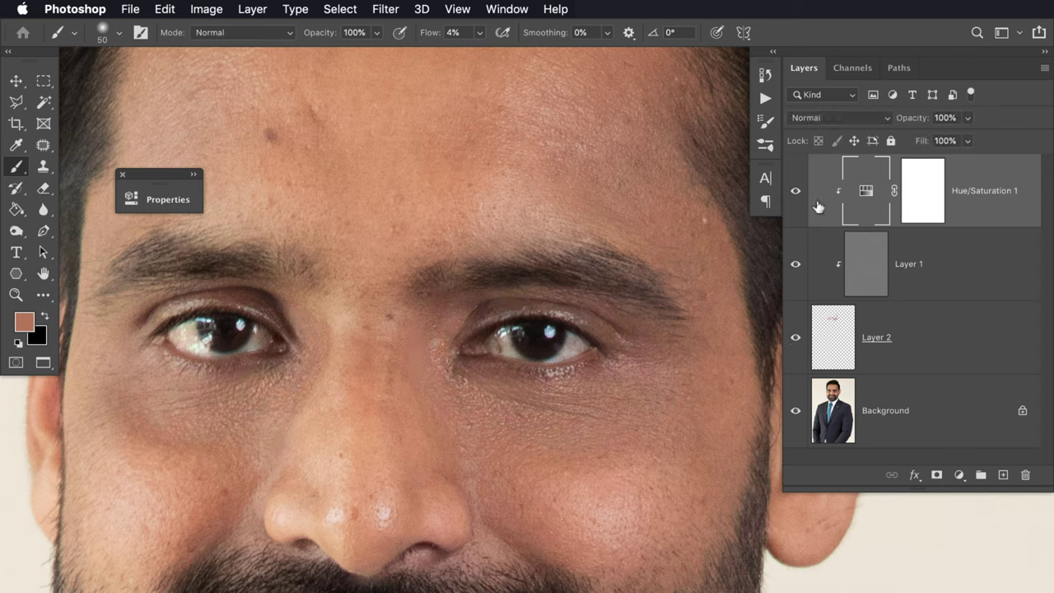